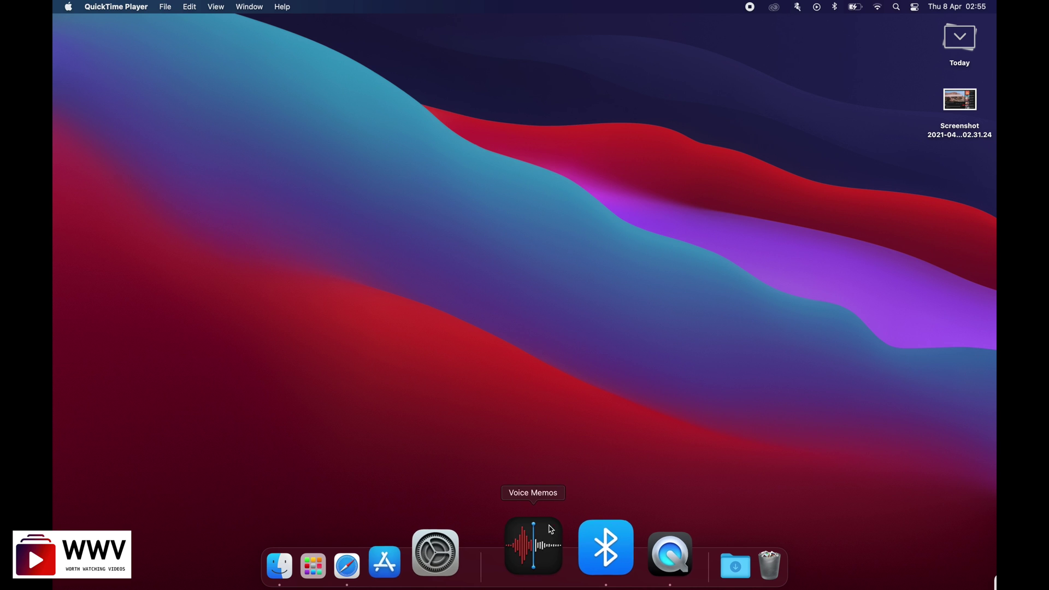
# Step: Launch Voice Memos and record a 17-second memo, saved as 'New Recording'
pyautogui.click(547, 541)
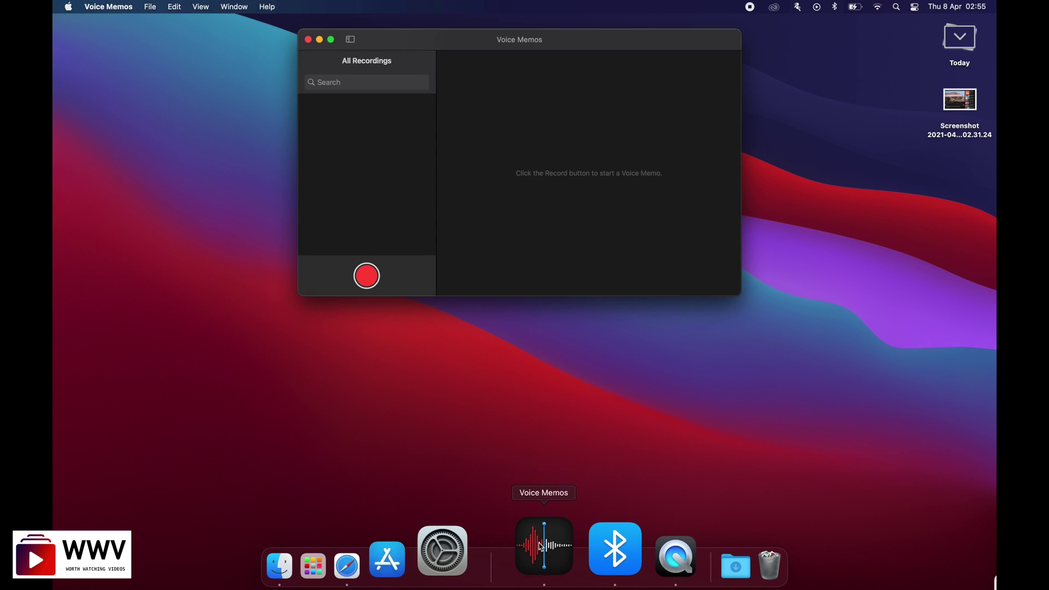
pyautogui.click(371, 280)
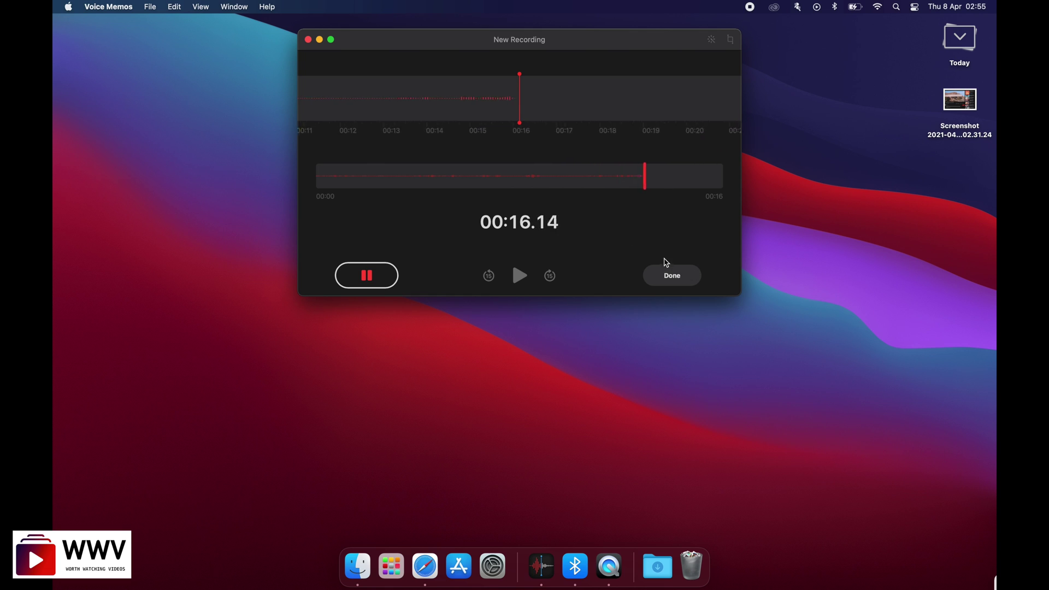
pyautogui.click(669, 275)
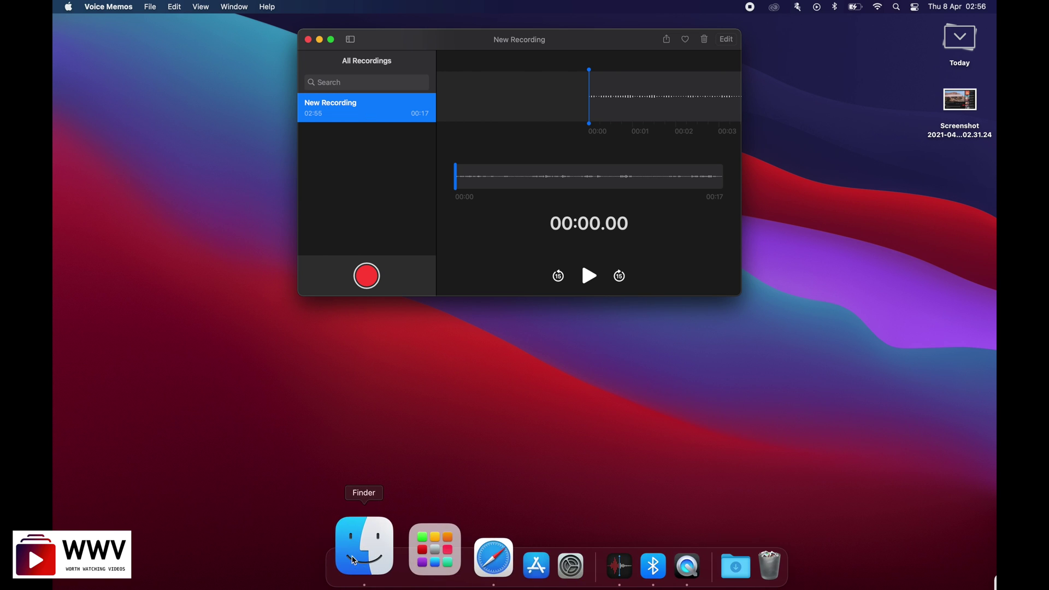
# Step: Bring up a Finder window from the Dock showing Recents with one screenshot file
pyautogui.click(354, 560)
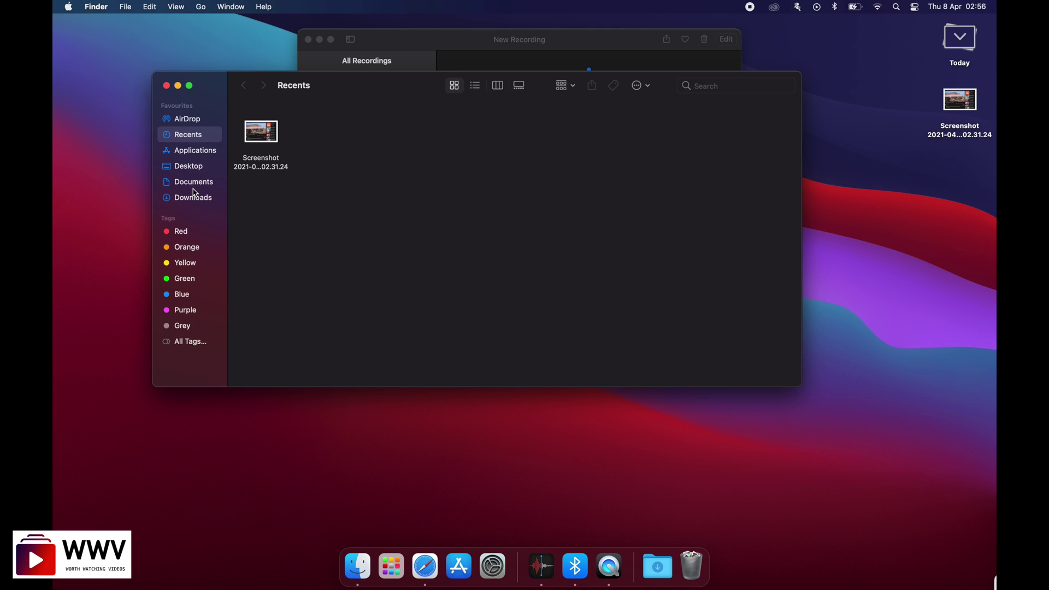
pyautogui.click(96, 7)
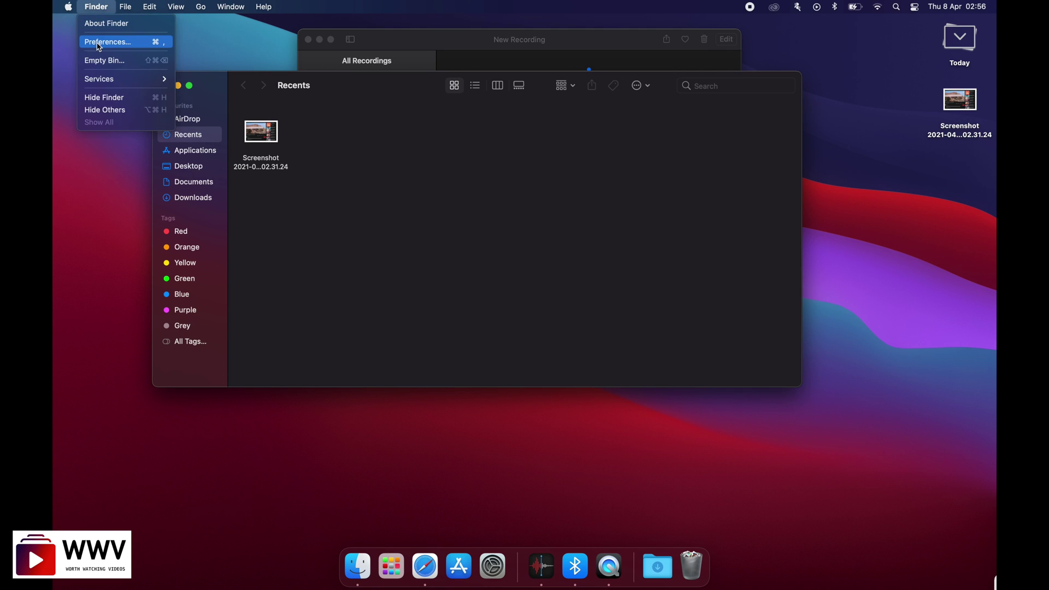
# Step: Enable Hard disks in Finder's Sidebar preferences and widen the window and sidebar
pyautogui.click(99, 44)
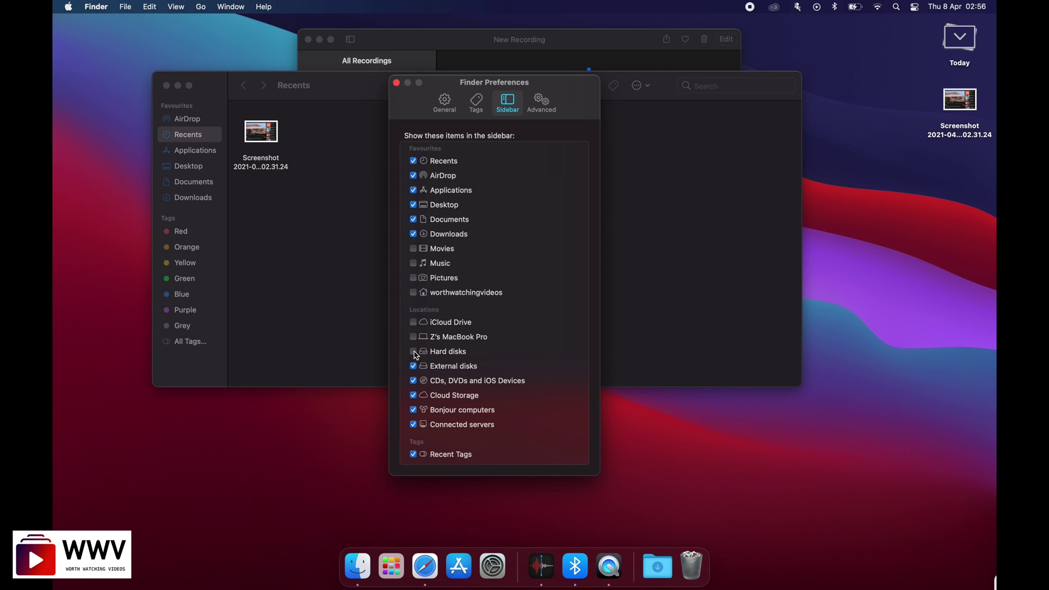
pyautogui.click(413, 351)
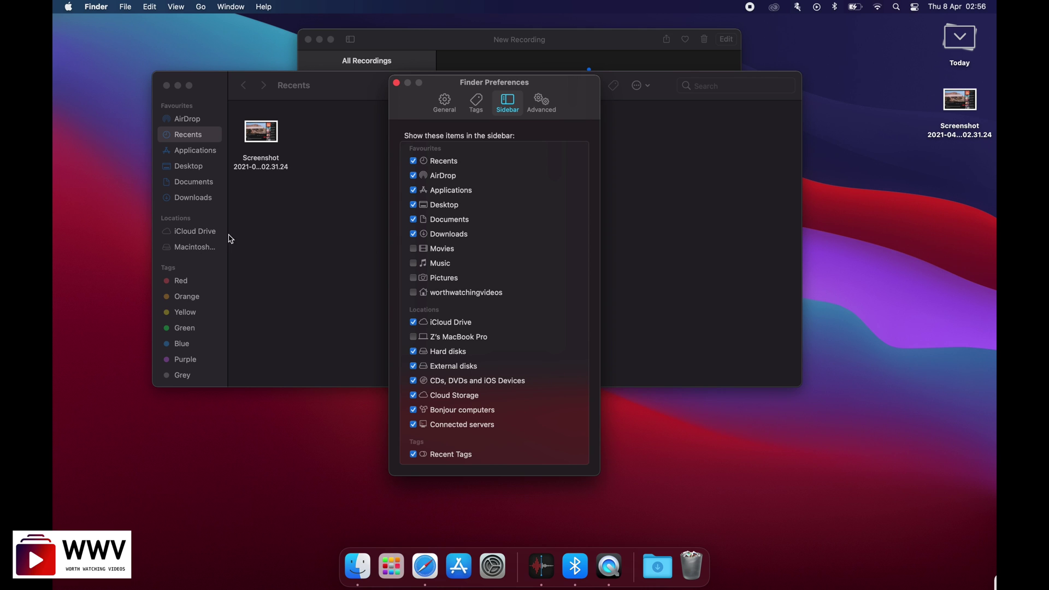
pyautogui.click(158, 76)
pyautogui.moveTo(158, 76); pyautogui.dragTo(123, 75)
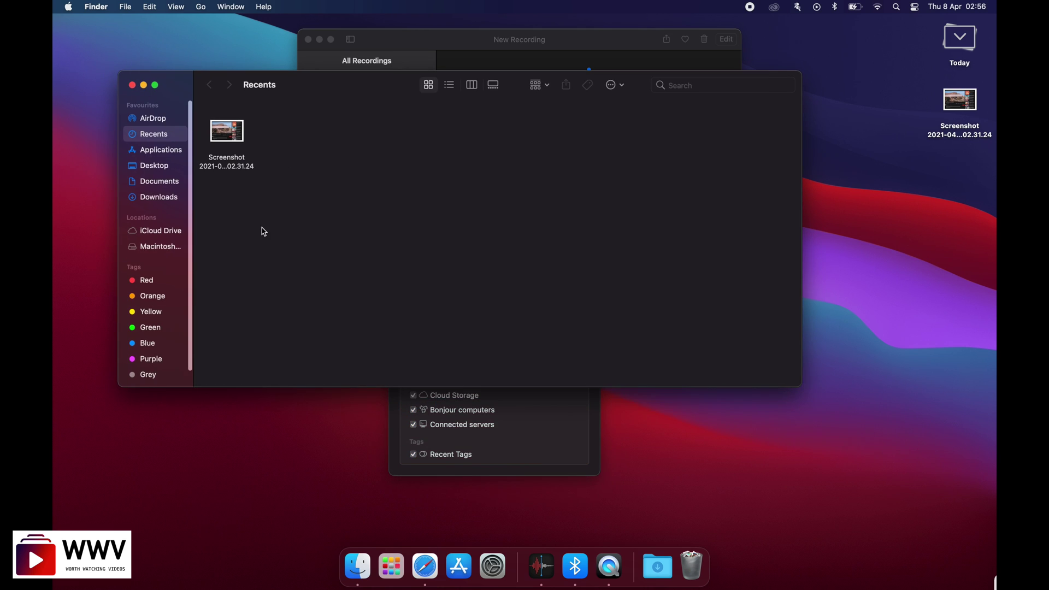
pyautogui.moveTo(194, 248); pyautogui.dragTo(228, 247)
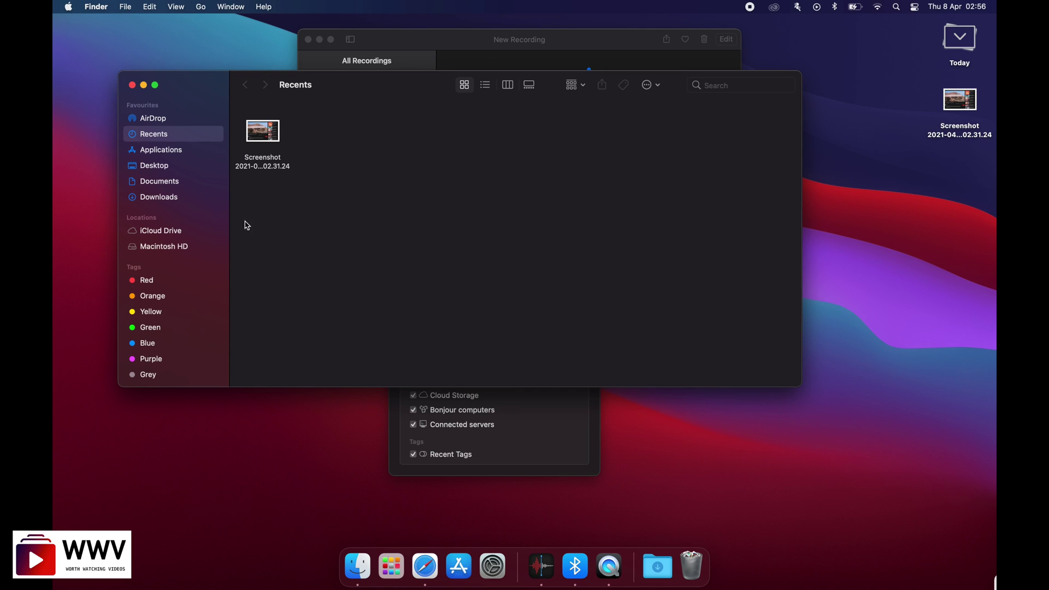
# Step: Re-toggle the Hard disks option on, close Finder Preferences, and bring Finder forward
pyautogui.click(462, 40)
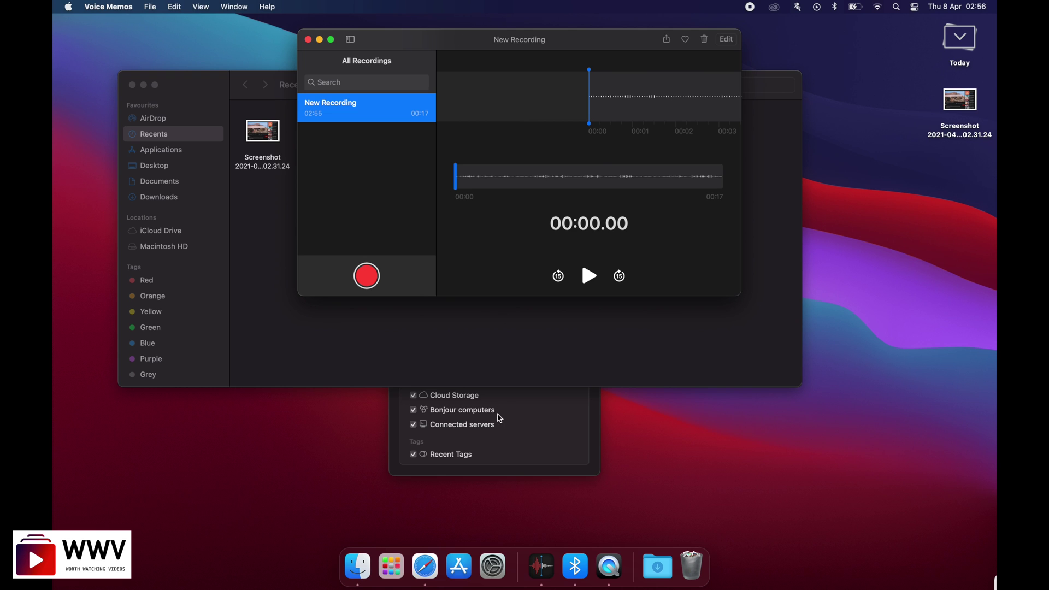
pyautogui.click(497, 412)
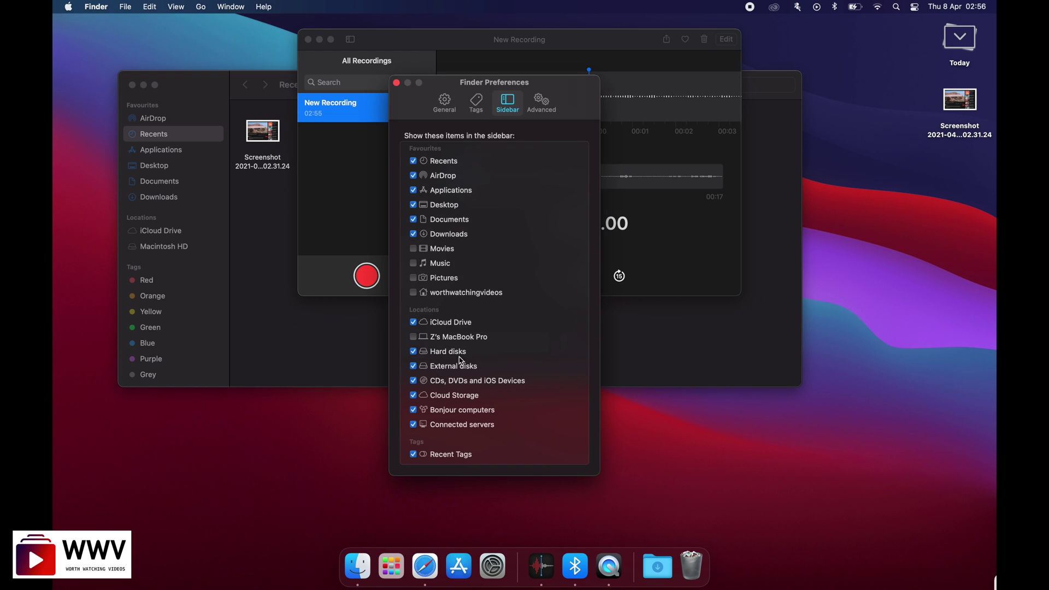
pyautogui.click(414, 353)
pyautogui.click(413, 352)
pyautogui.click(396, 83)
pyautogui.click(401, 40)
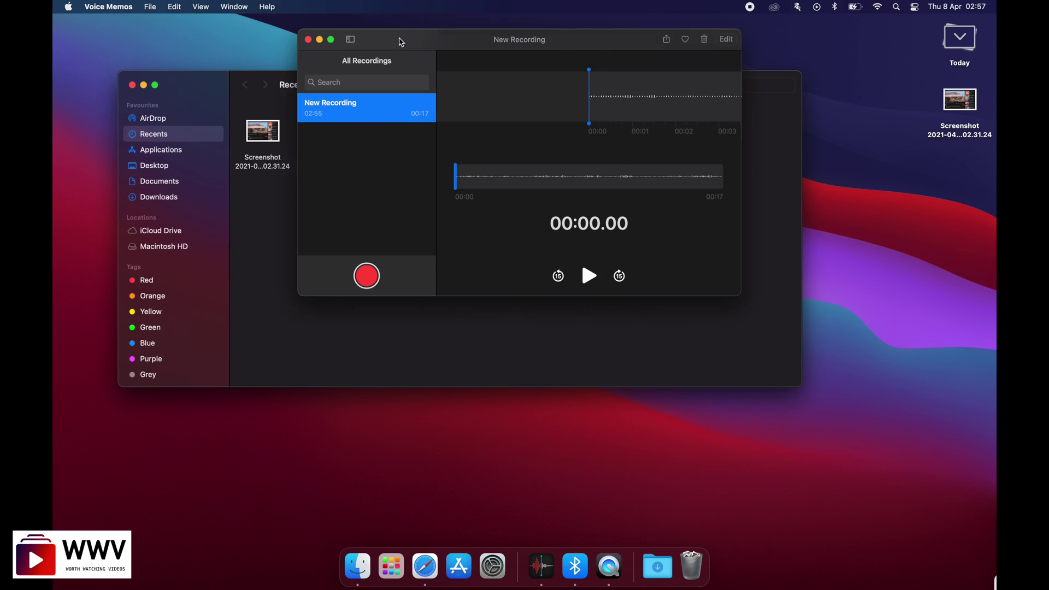
pyautogui.click(361, 300)
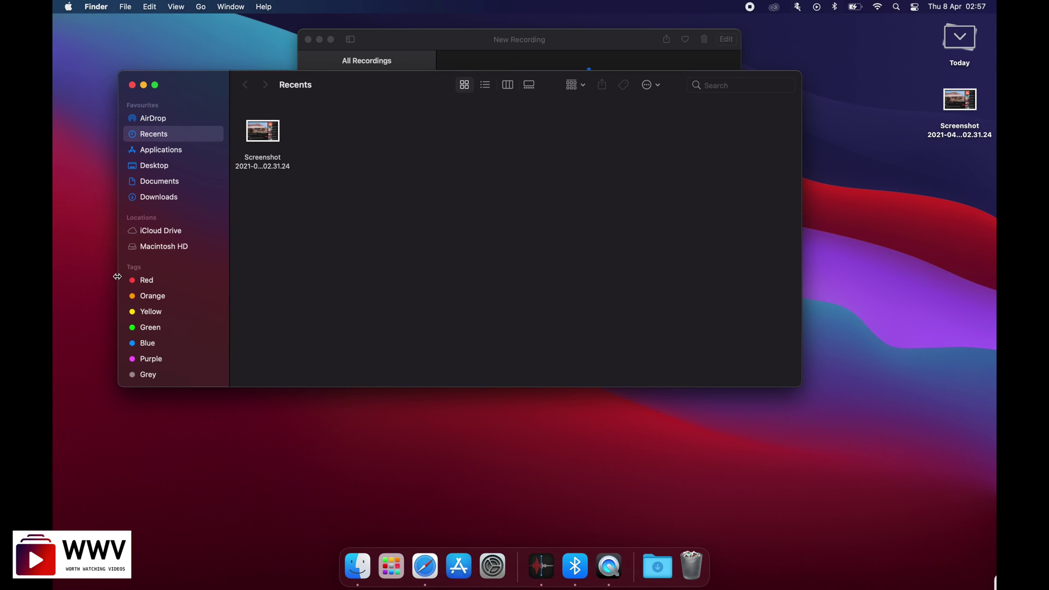
# Step: Browse Macintosh HD > Users and open the home folder with Desktop, Documents, Downloads and others
pyautogui.click(159, 250)
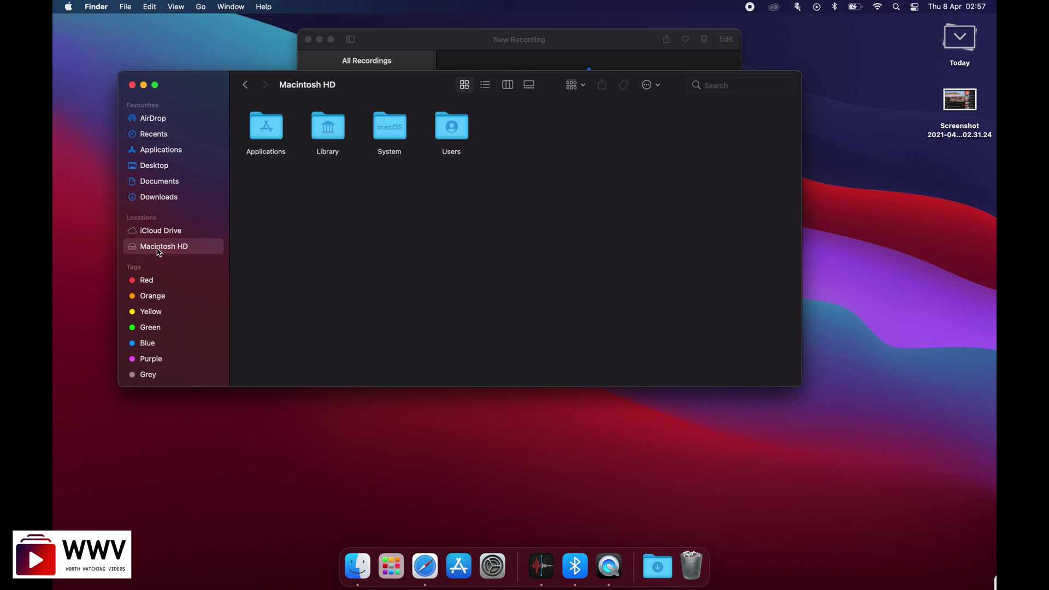
pyautogui.doubleClick(454, 133)
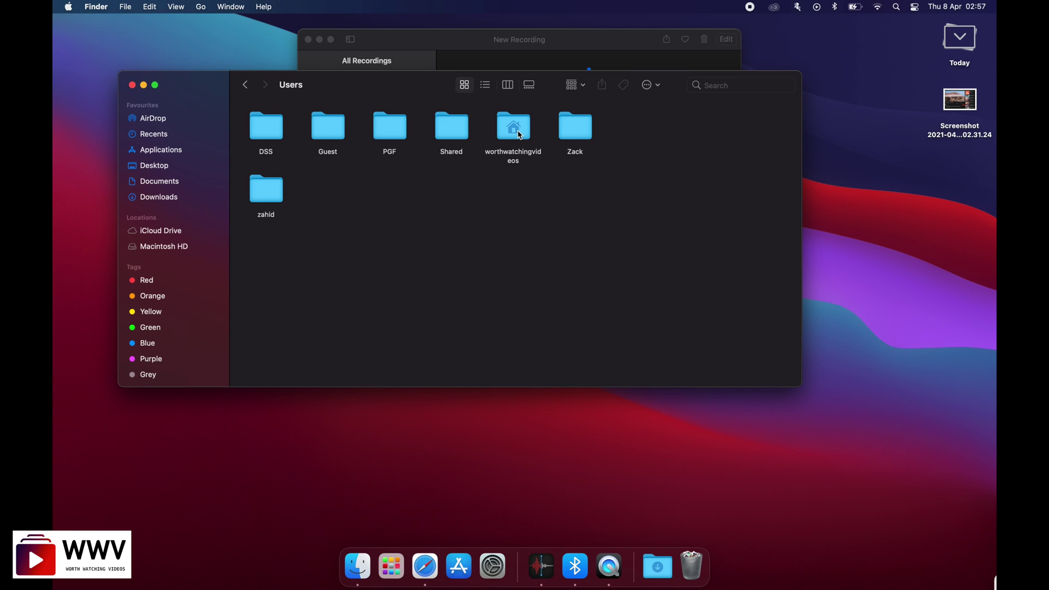
pyautogui.click(520, 135)
pyautogui.doubleClick(514, 135)
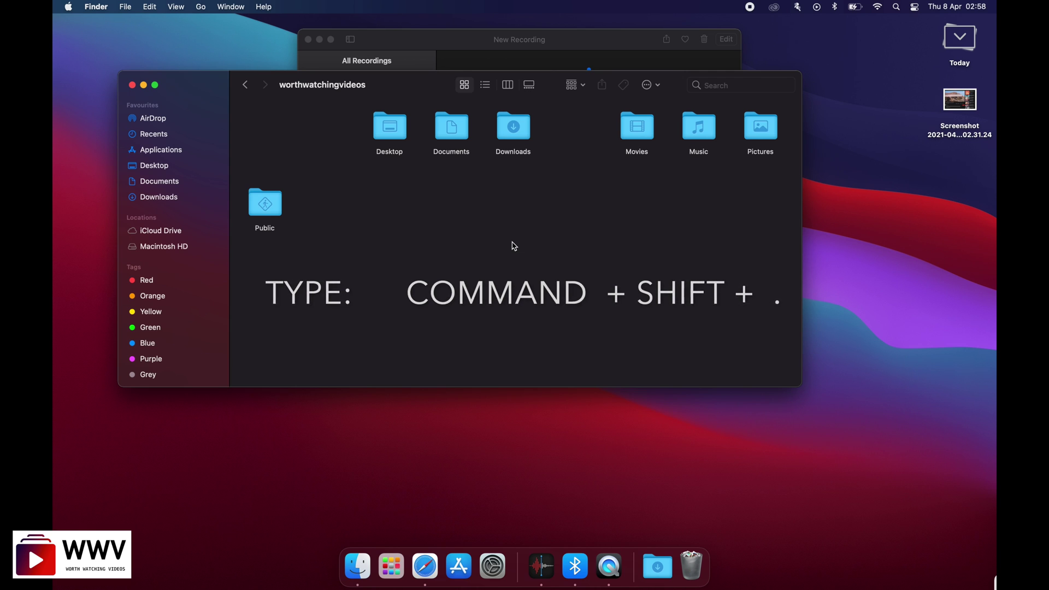
# Step: Toggle hidden files with Command+Shift+. so Library, Bin and .CFUserTextEncoding show dimmed
pyautogui.press('super+shift+period')
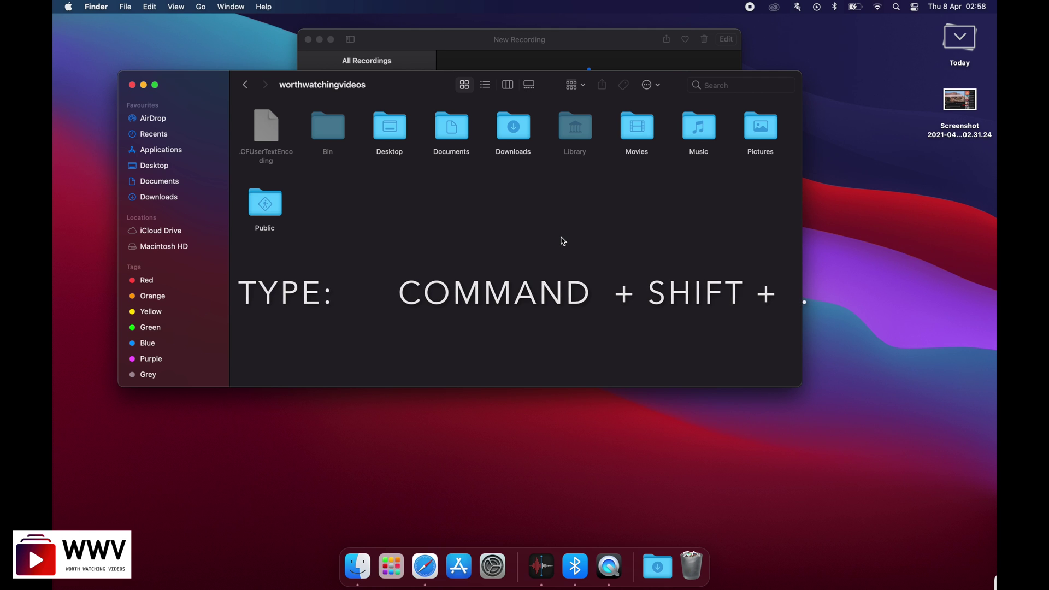
pyautogui.press('super+shift+period')
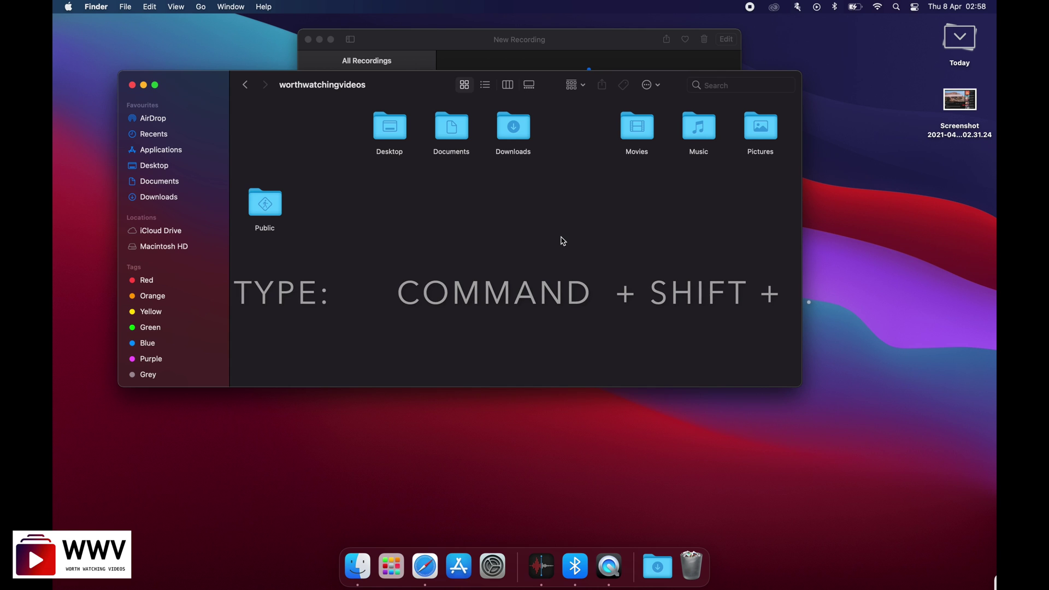
pyautogui.press('super+shift+period')
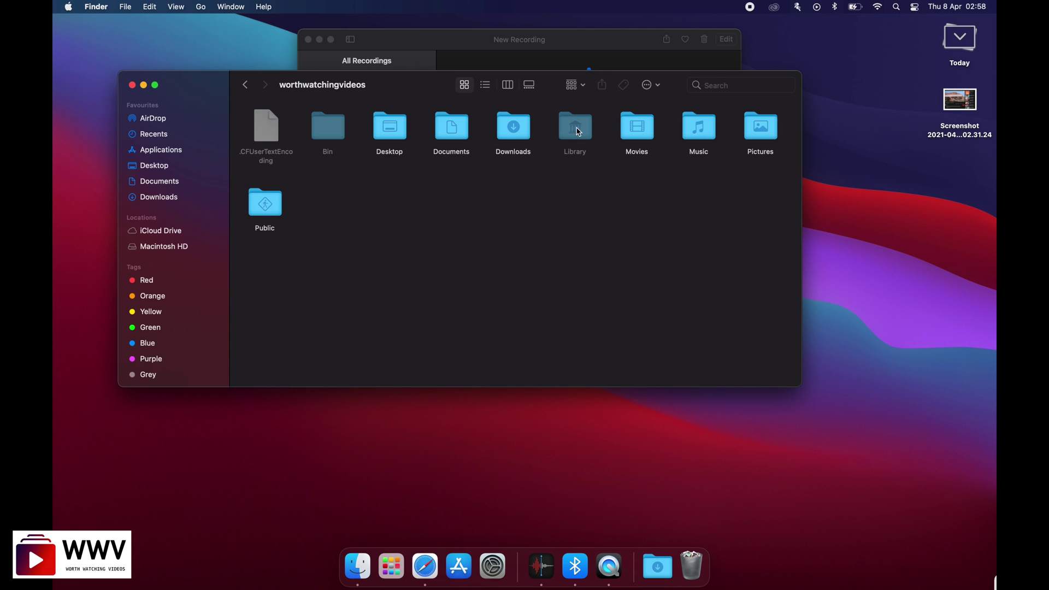
# Step: Drill through Library > Application Support > com.apple.voicememos > Recordings to list the .m4a and .waveform files
pyautogui.doubleClick(578, 131)
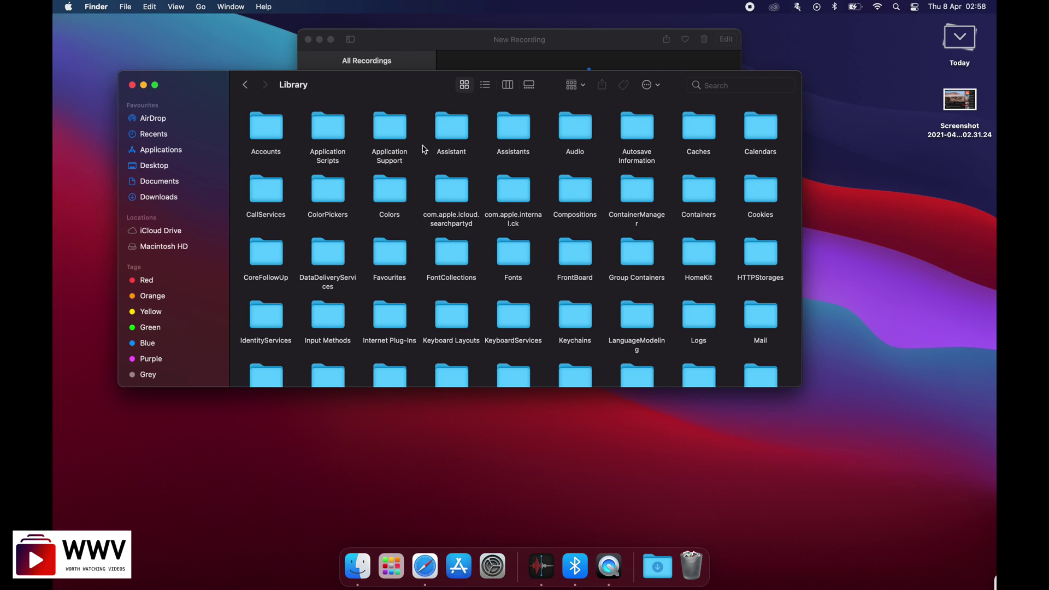
pyautogui.doubleClick(388, 127)
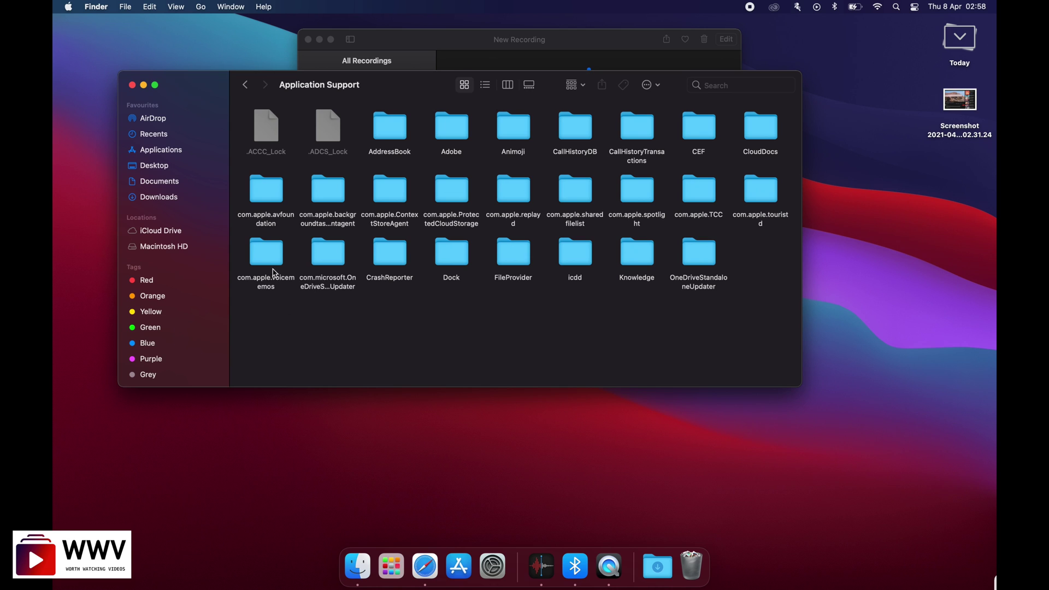
pyautogui.click(268, 254)
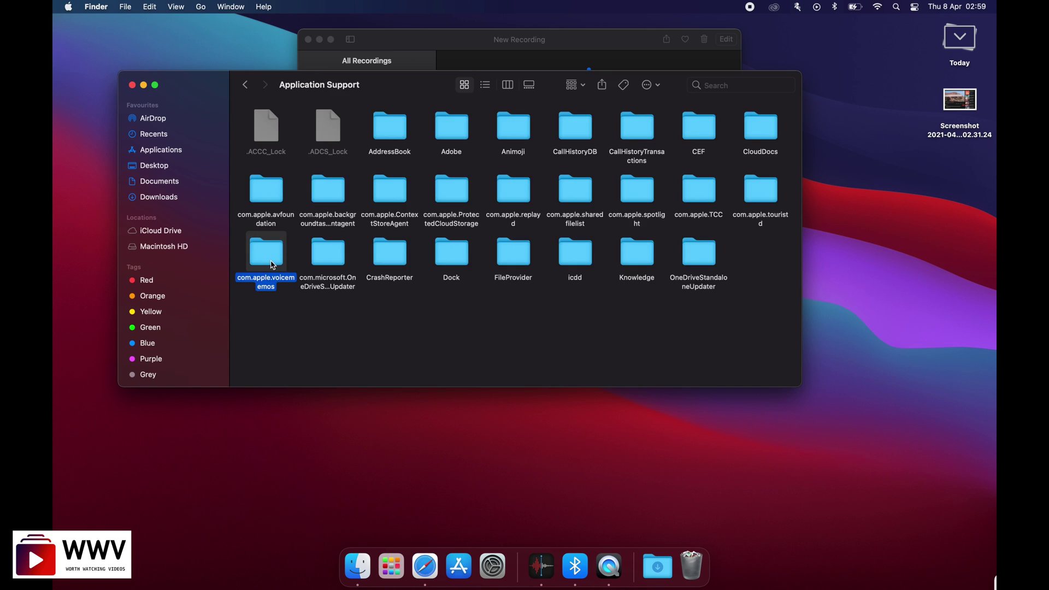
pyautogui.doubleClick(272, 265)
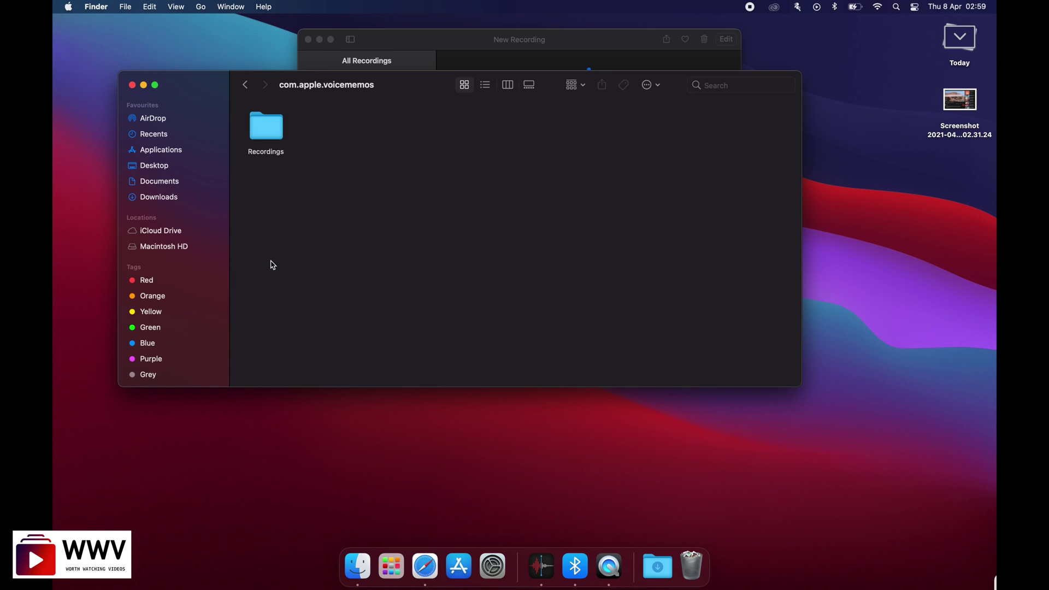
pyautogui.doubleClick(268, 131)
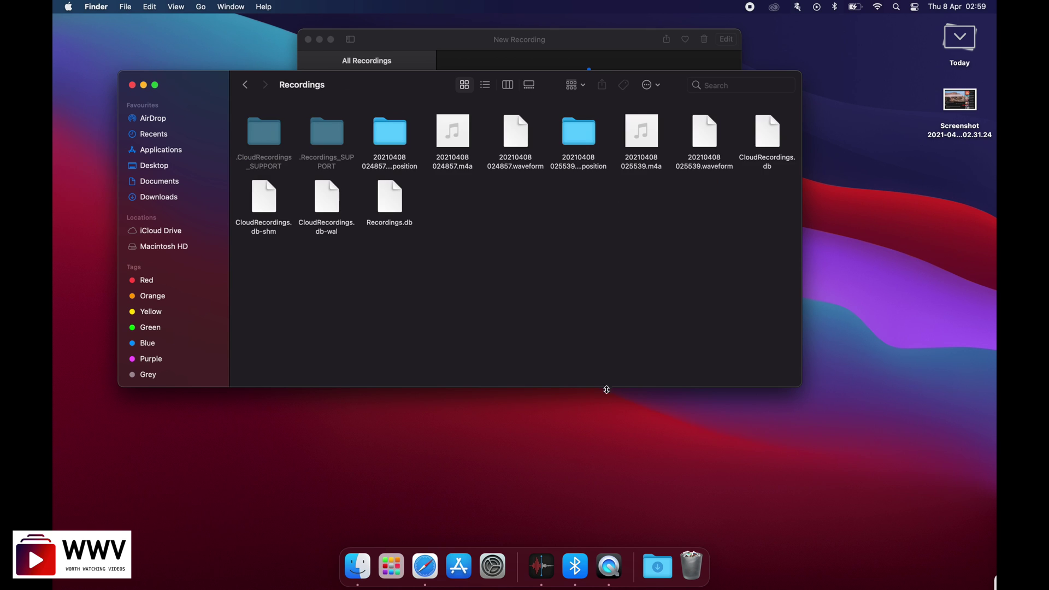
# Step: Move the Finder window lower to reveal Voice Memos and select 20210408 024857.m4a
pyautogui.moveTo(424, 80); pyautogui.dragTo(483, 219)
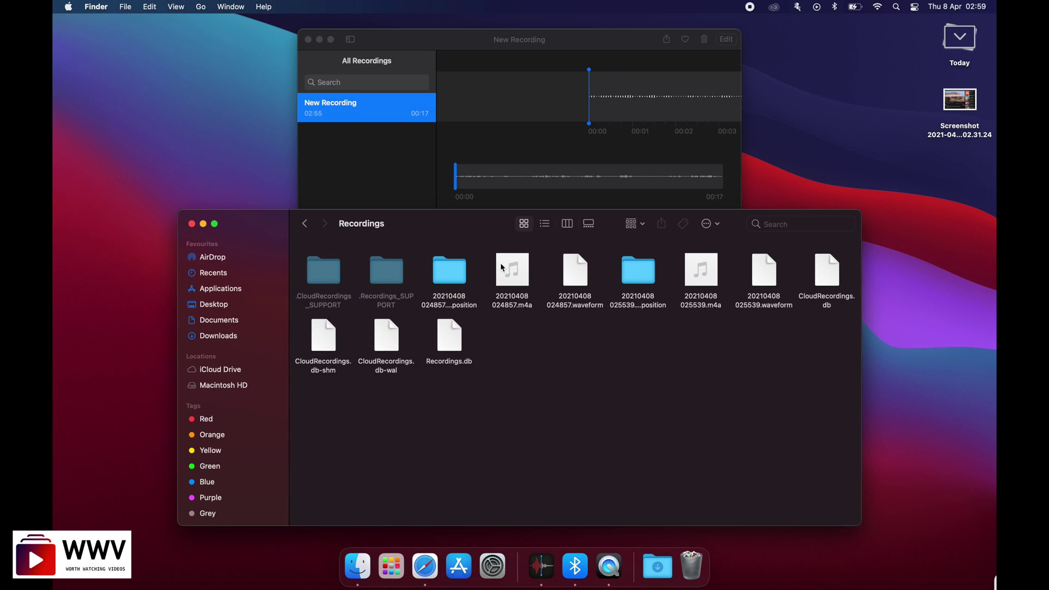
pyautogui.moveTo(473, 227); pyautogui.dragTo(454, 244)
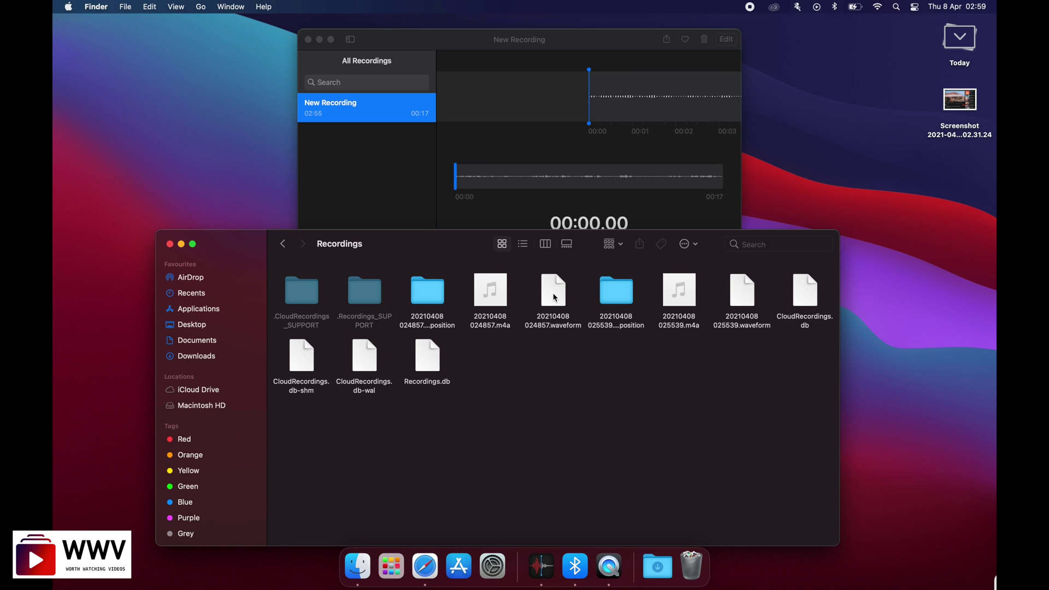
pyautogui.click(487, 284)
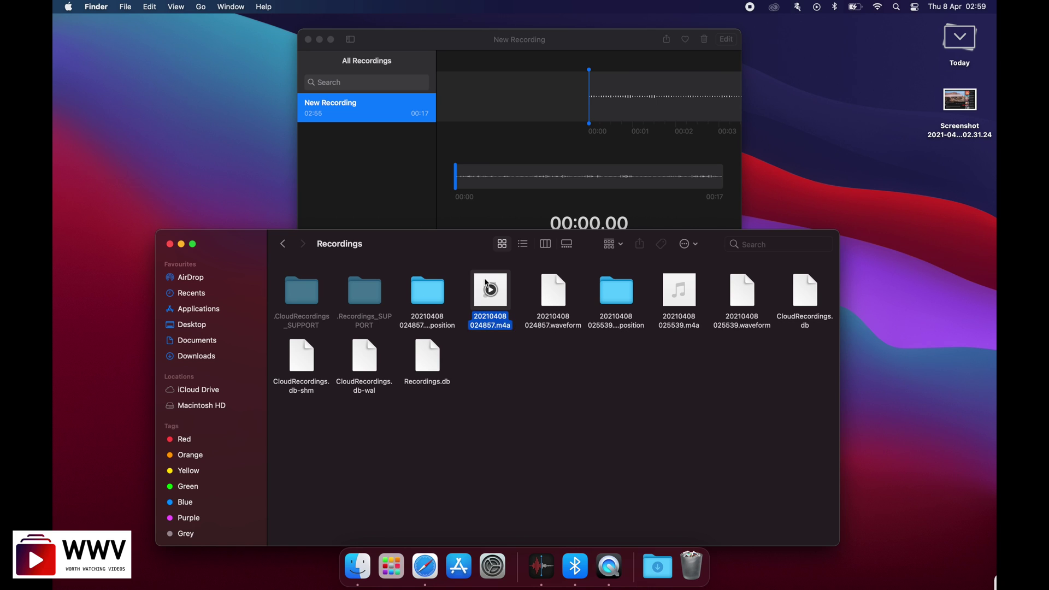